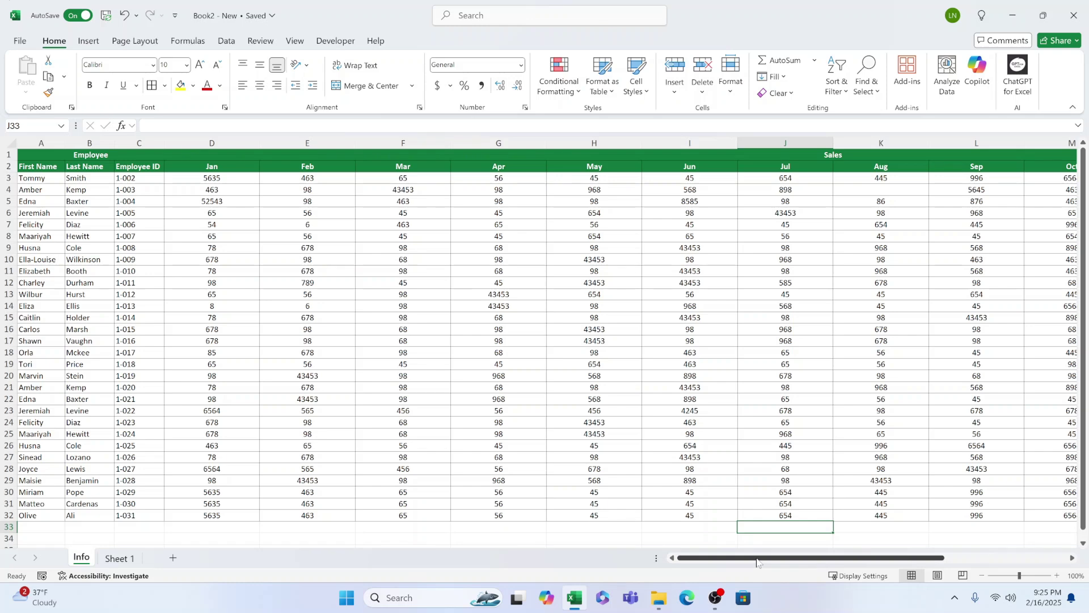
Browse the employee table, then select cell A3 holding the first name Tommy.
{"action": "key", "text": "ctrl+Home"}
{"action": "key", "text": "alt+w"}
{"action": "scroll", "coordinate": [653, 406], "scroll_direction": "down", "scroll_amount": 4}
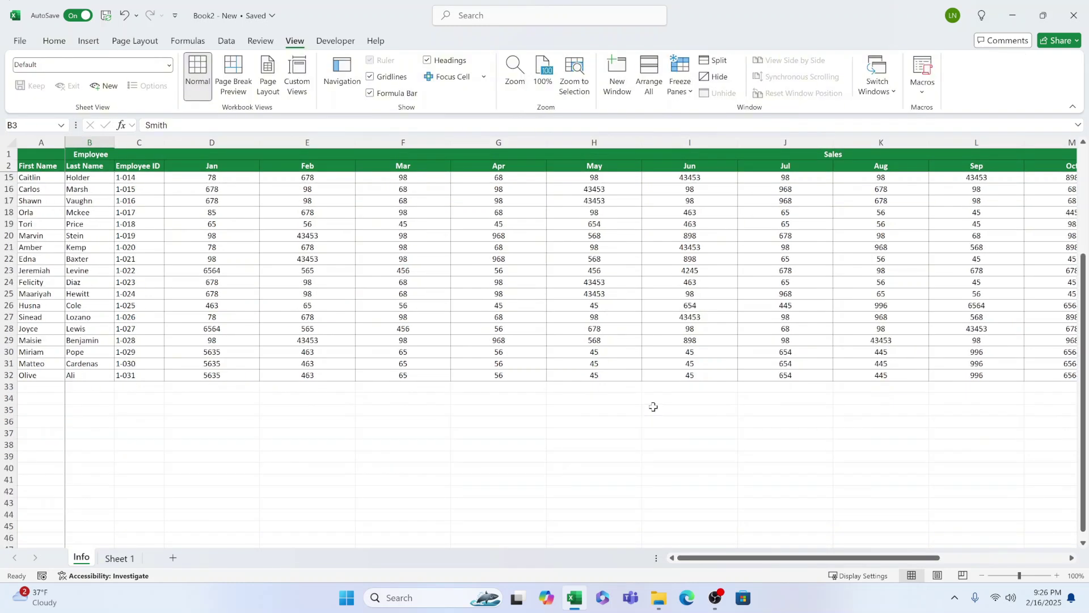
{"action": "scroll", "coordinate": [654, 406], "scroll_direction": "up", "scroll_amount": 4}
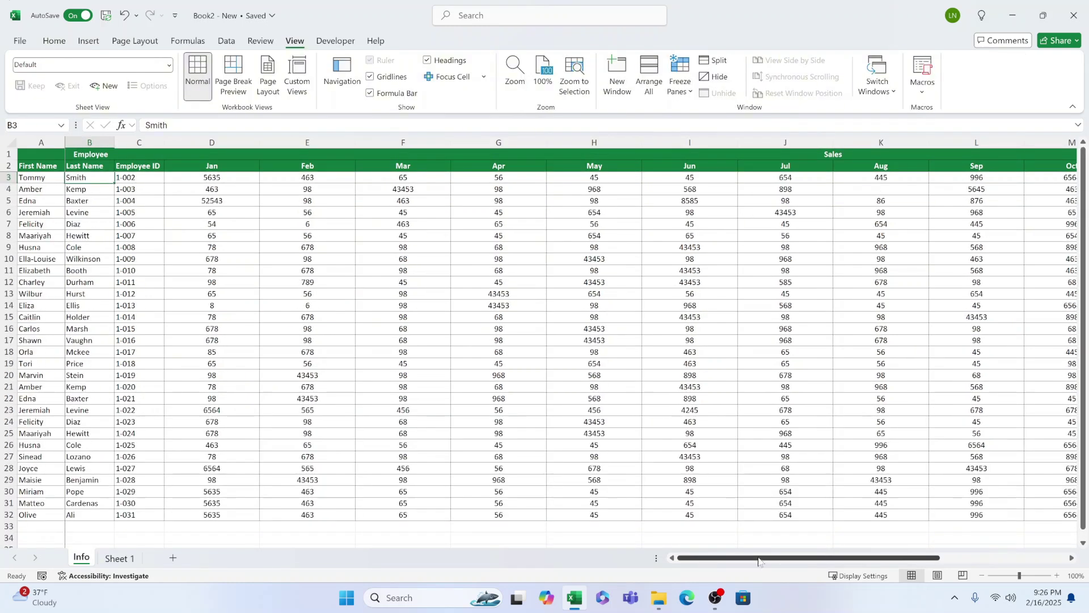
{"action": "left_click_drag", "start_coordinate": [759, 562], "coordinate": [631, 530]}
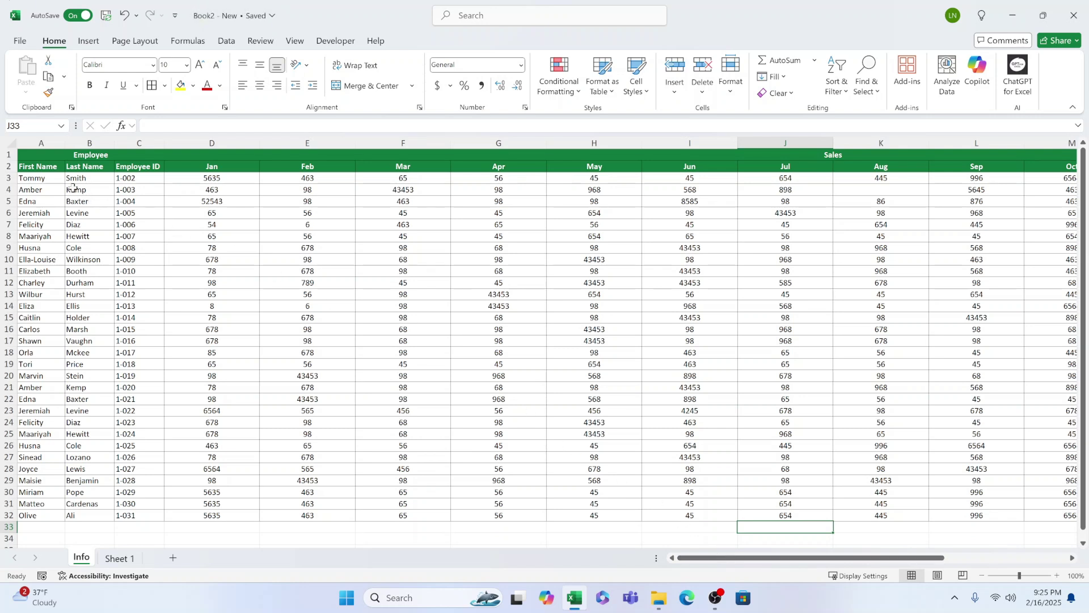
{"action": "left_click", "coordinate": [52, 177]}
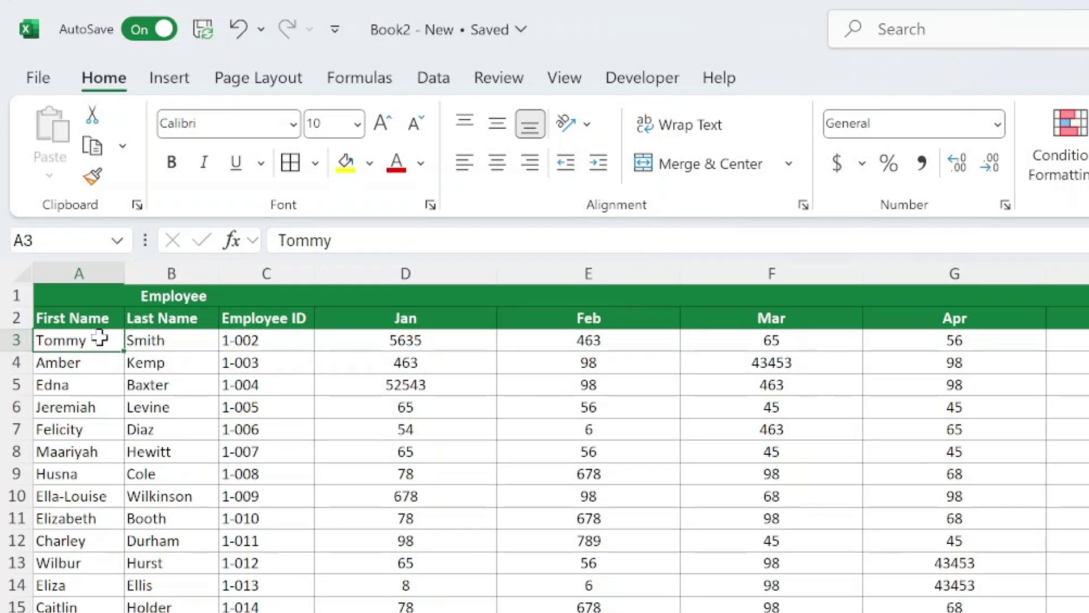
{"action": "left_click", "coordinate": [171, 338]}
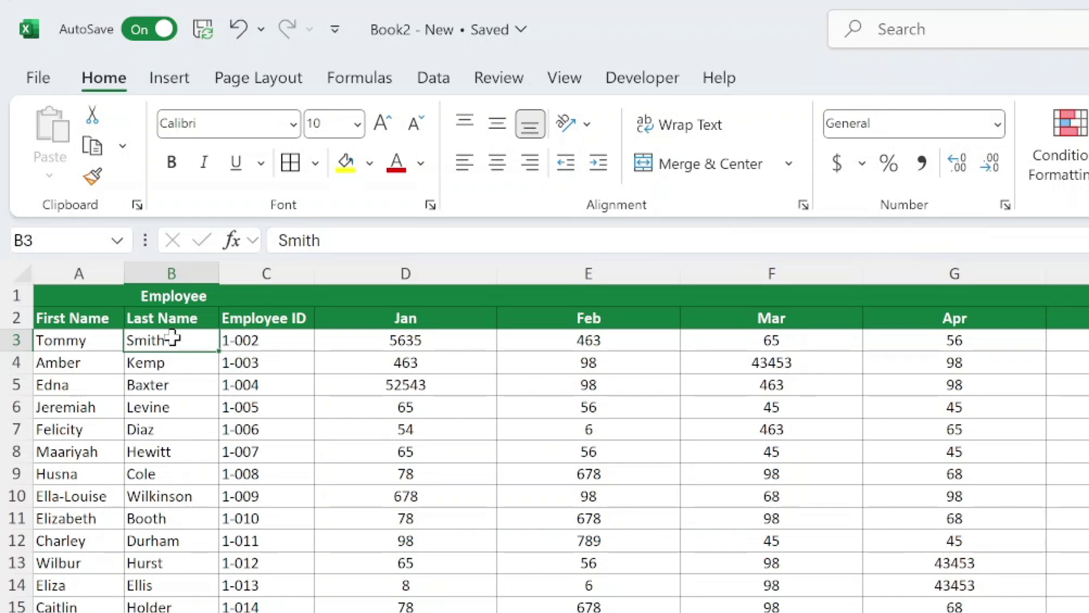
From cell A3, apply Freeze Panes so rows 1–2 stay fixed, then scroll to verify.
{"action": "left_click", "coordinate": [94, 338]}
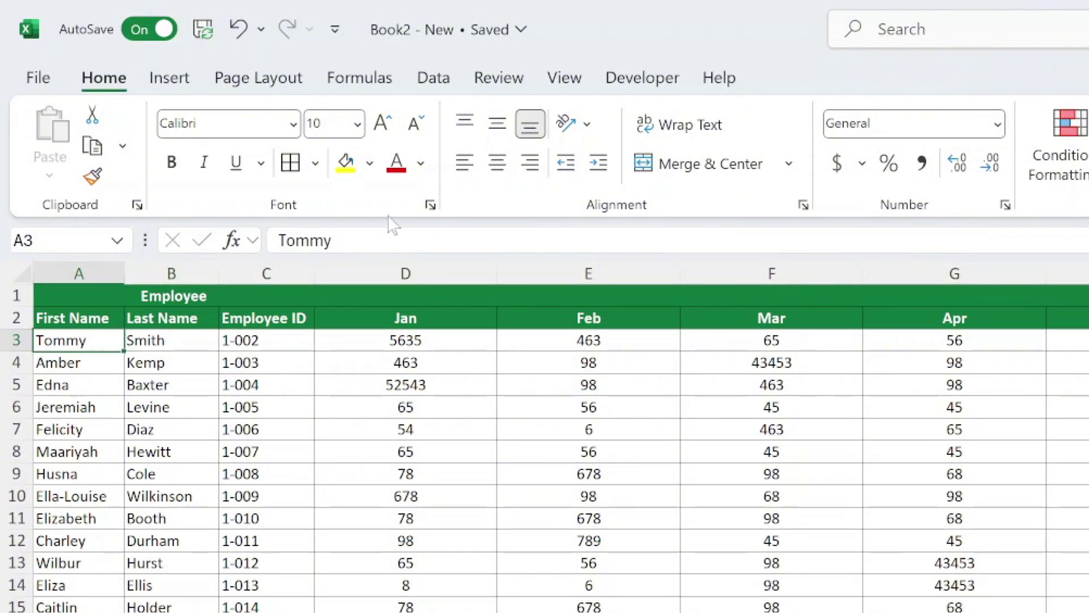
{"action": "left_click", "coordinate": [564, 80]}
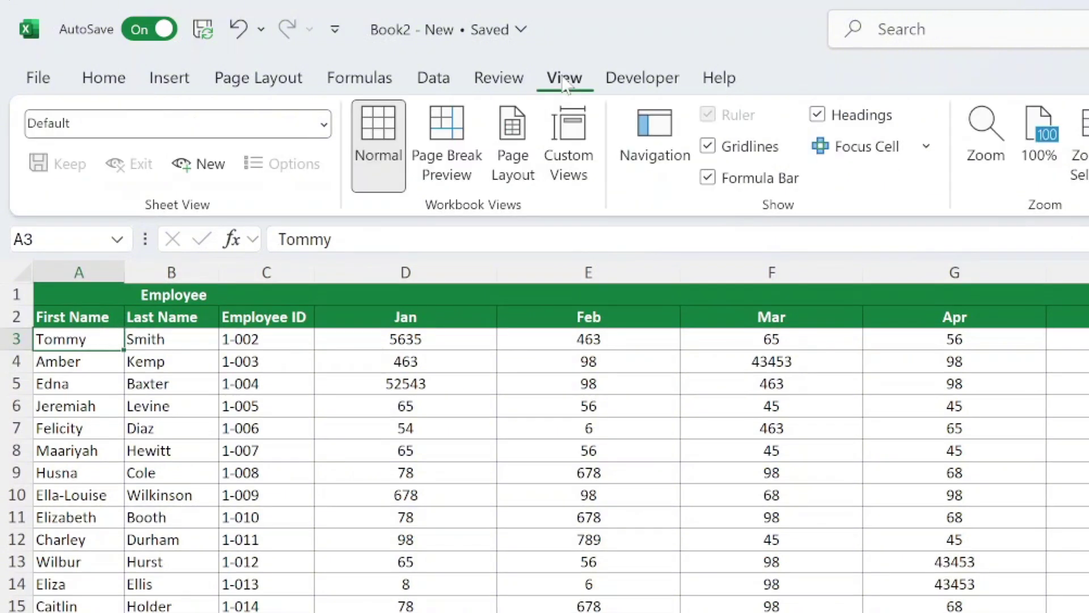
{"action": "left_click", "coordinate": [833, 167]}
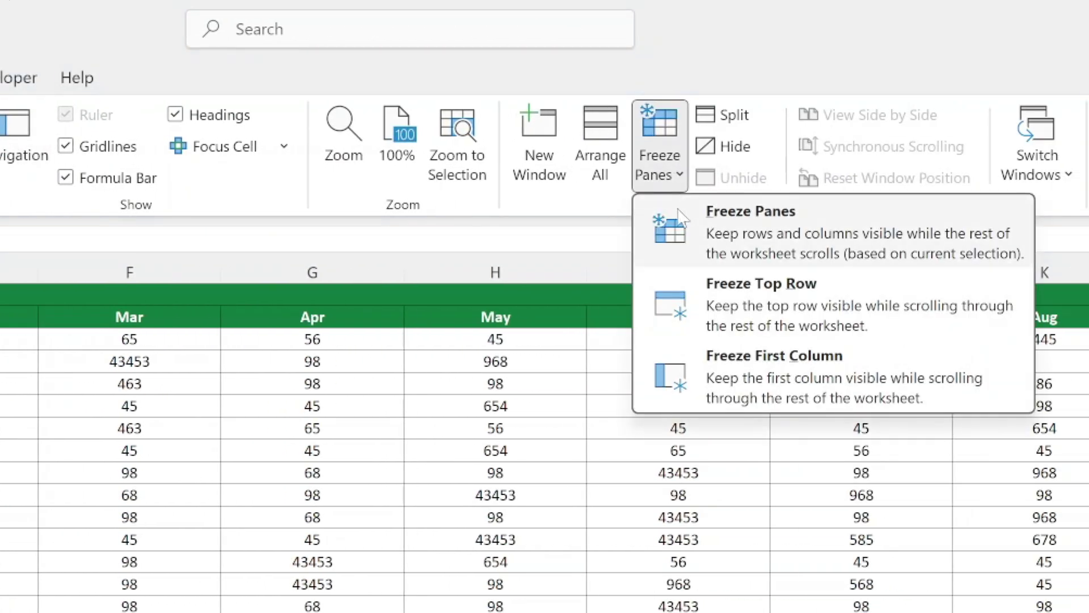
{"action": "left_click", "coordinate": [681, 244]}
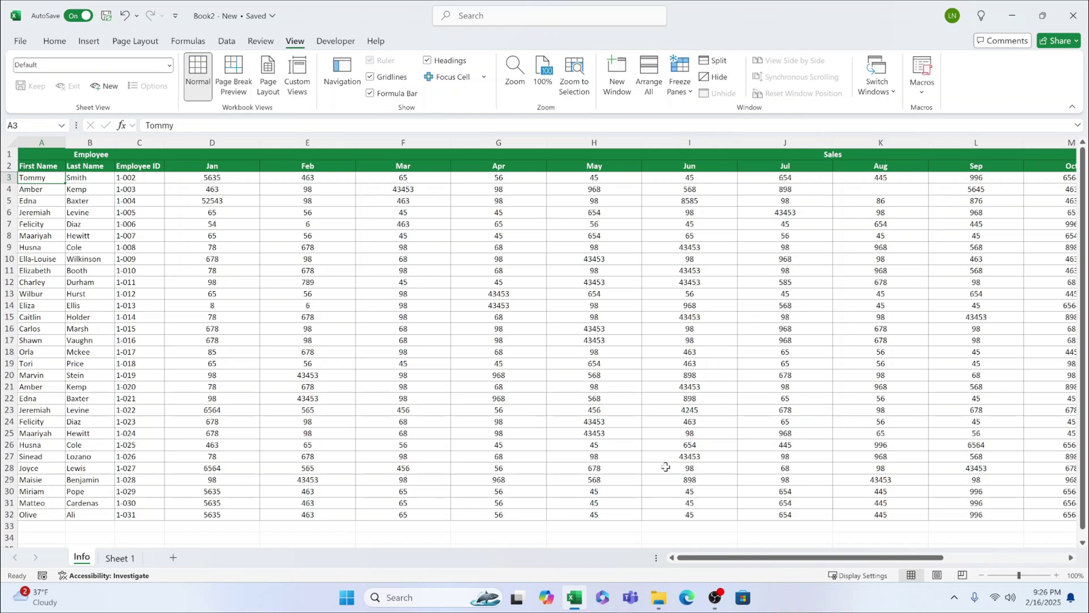
{"action": "scroll", "coordinate": [661, 461], "scroll_direction": "down", "scroll_amount": 5}
{"action": "scroll", "coordinate": [653, 458], "scroll_direction": "down", "scroll_amount": 5}
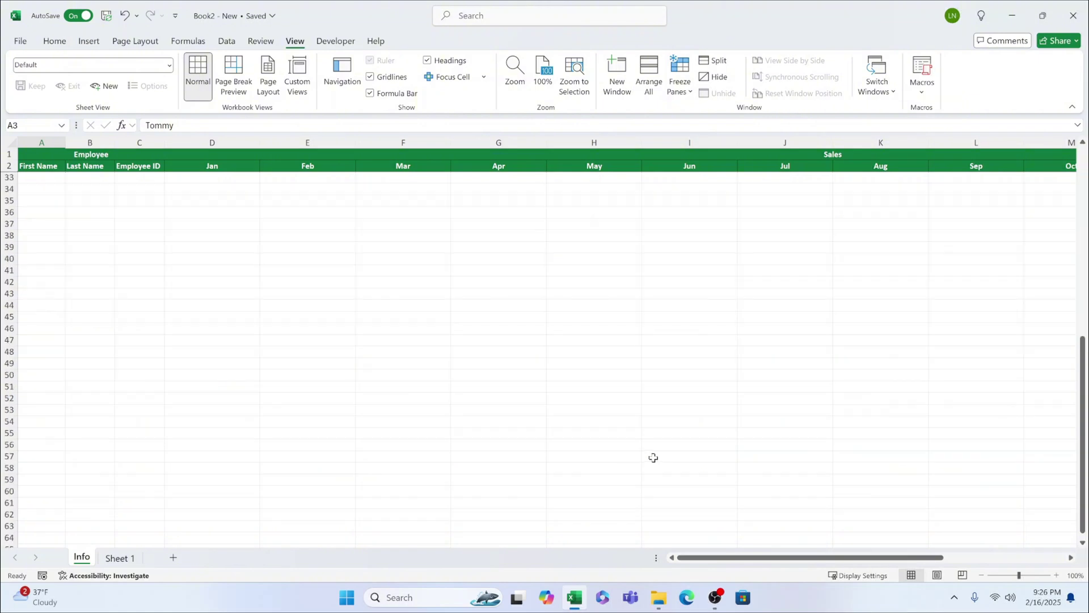
{"action": "scroll", "coordinate": [653, 457], "scroll_direction": "up", "scroll_amount": 10}
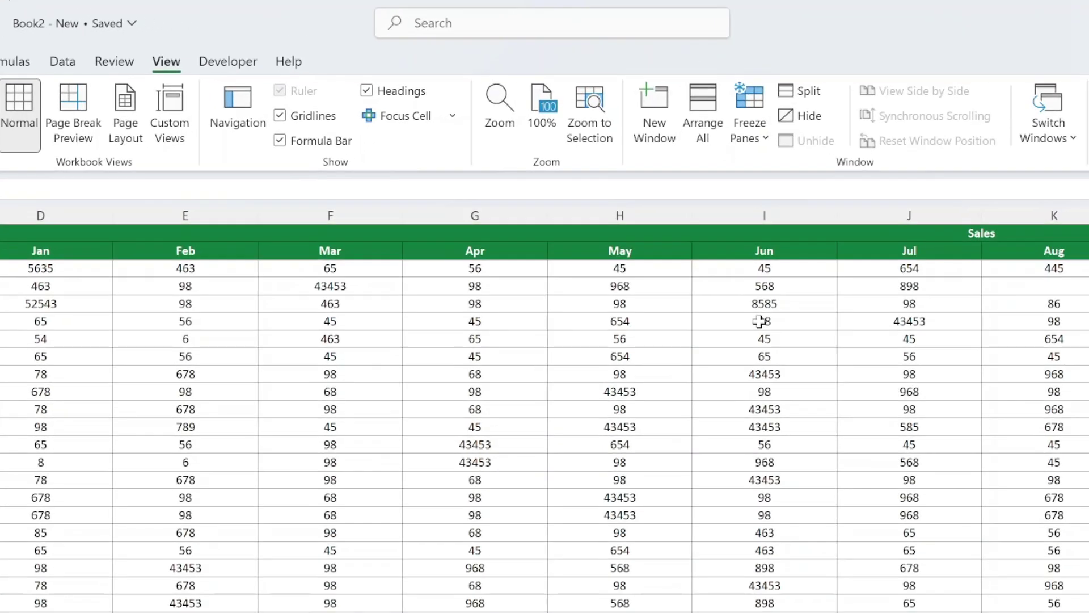
Apply Unfreeze Panes and scroll to confirm the Employee and month rows move with the data.
{"action": "left_click", "coordinate": [686, 86]}
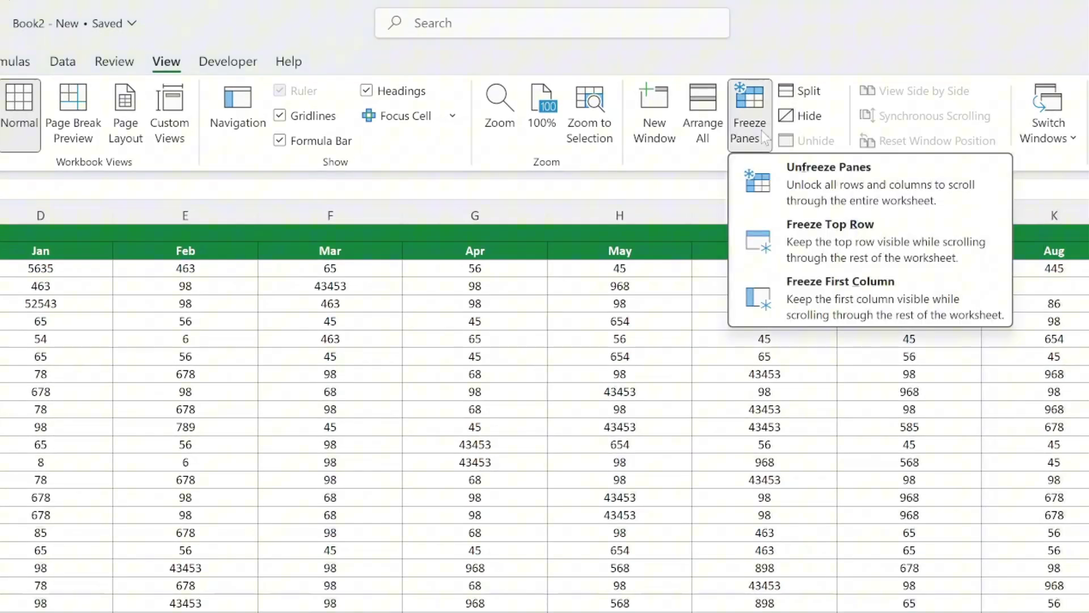
{"action": "left_click", "coordinate": [781, 168]}
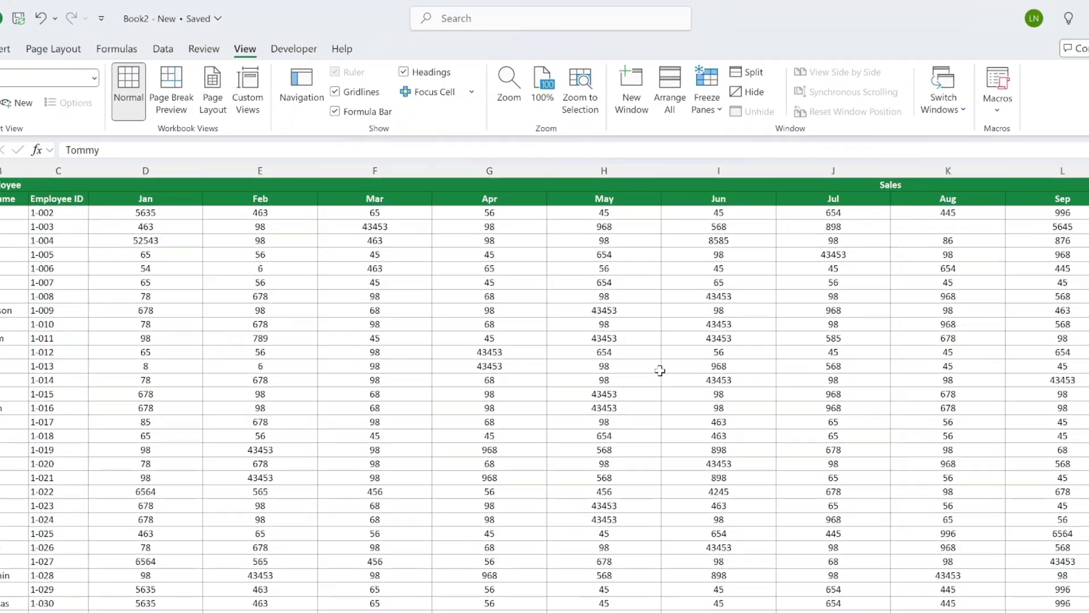
{"action": "scroll", "coordinate": [658, 365], "scroll_direction": "down", "scroll_amount": 1}
{"action": "scroll", "coordinate": [627, 361], "scroll_direction": "down", "scroll_amount": 3}
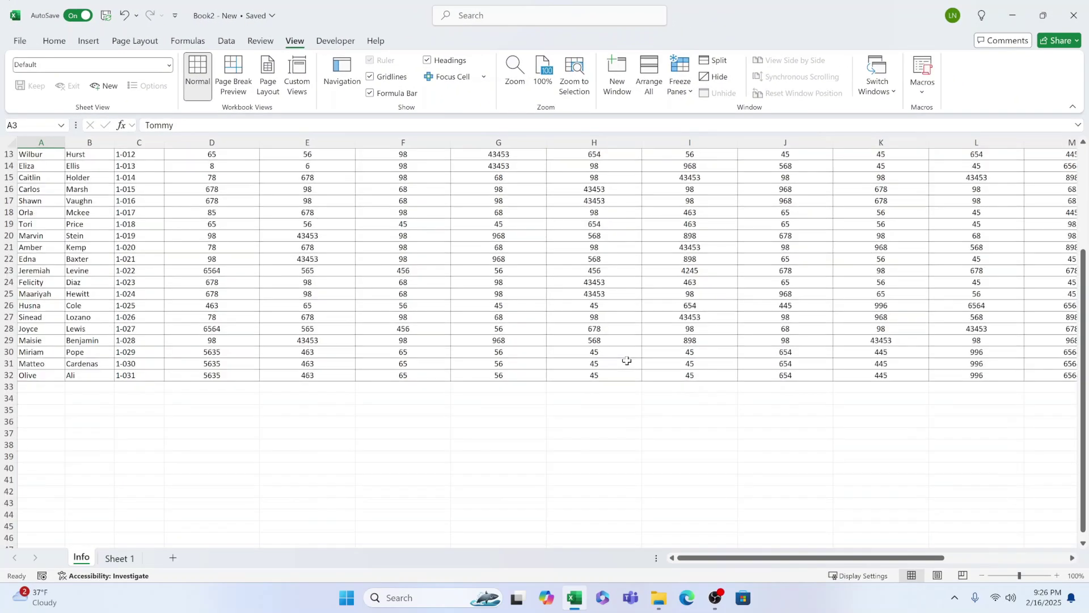
{"action": "scroll", "coordinate": [627, 360], "scroll_direction": "up", "scroll_amount": 4}
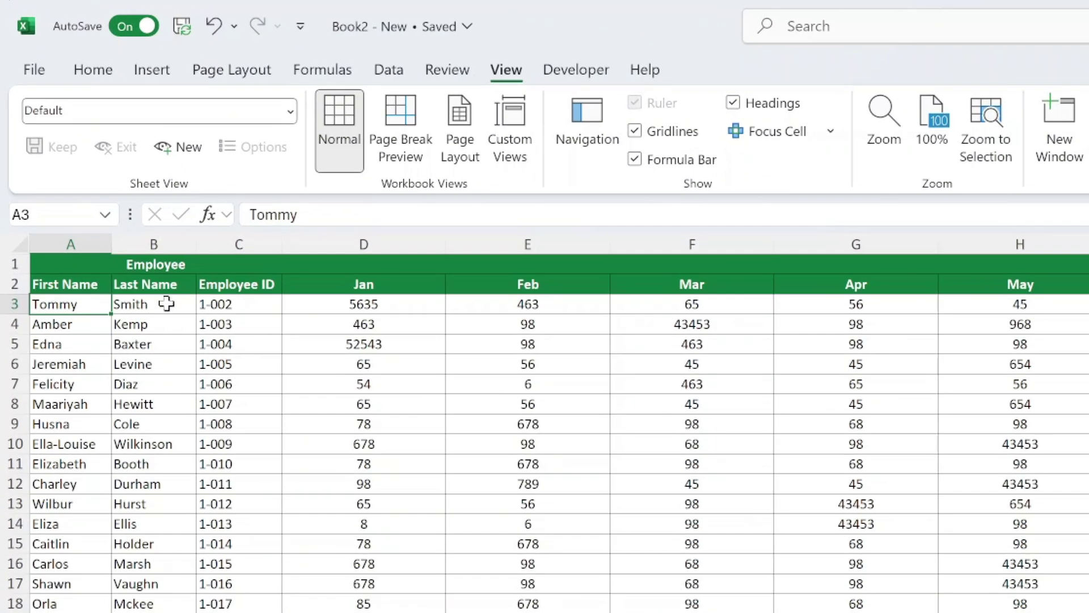
Freeze panes at cell B3, locking rows 1–2 and column A, then scroll down and right to test.
{"action": "left_click", "coordinate": [97, 177]}
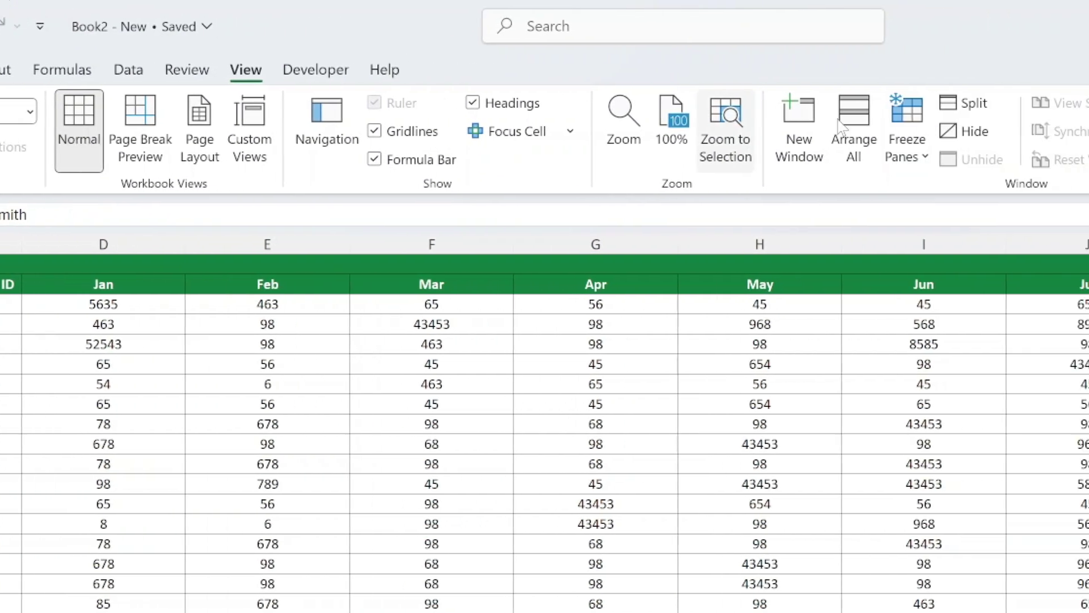
{"action": "left_click", "coordinate": [707, 130]}
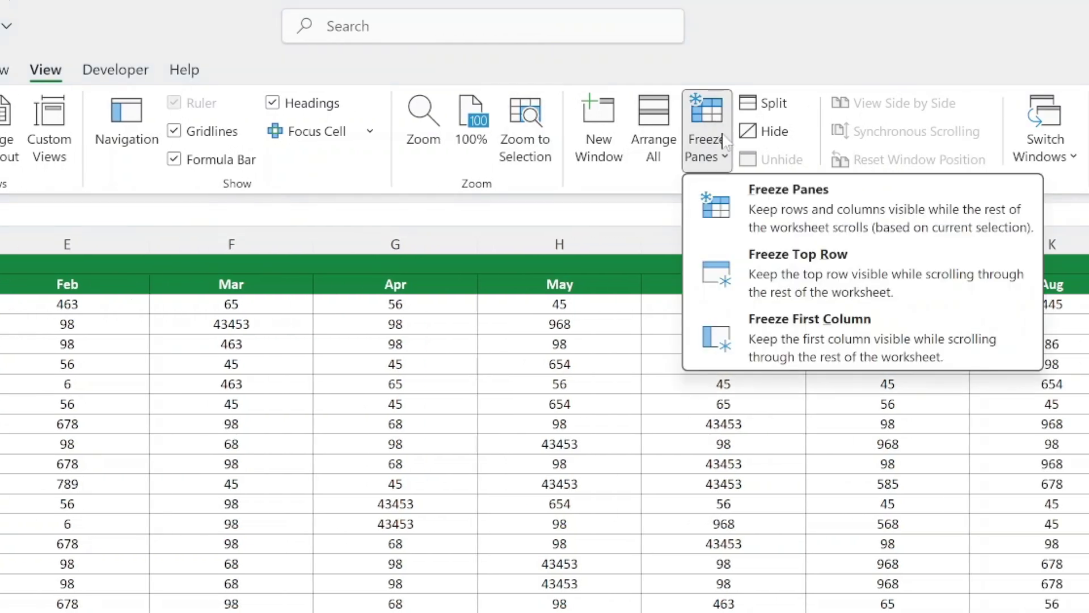
{"action": "left_click", "coordinate": [738, 207]}
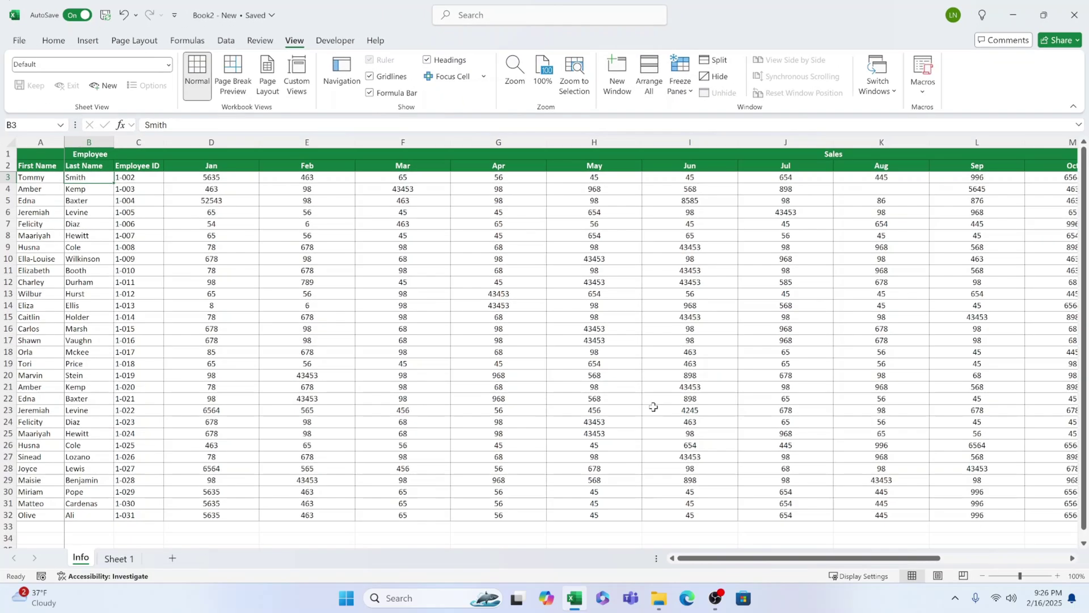
{"action": "scroll", "coordinate": [656, 521], "scroll_direction": "down", "scroll_amount": 4}
{"action": "scroll", "coordinate": [653, 407], "scroll_direction": "up", "scroll_amount": 4}
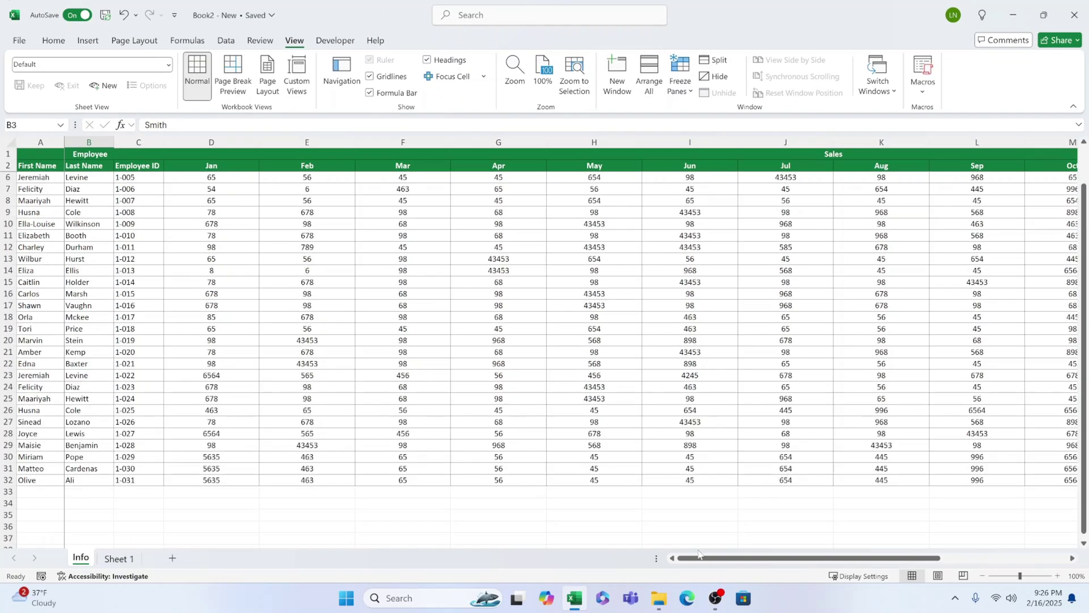
{"action": "left_click_drag", "start_coordinate": [758, 561], "coordinate": [723, 558]}
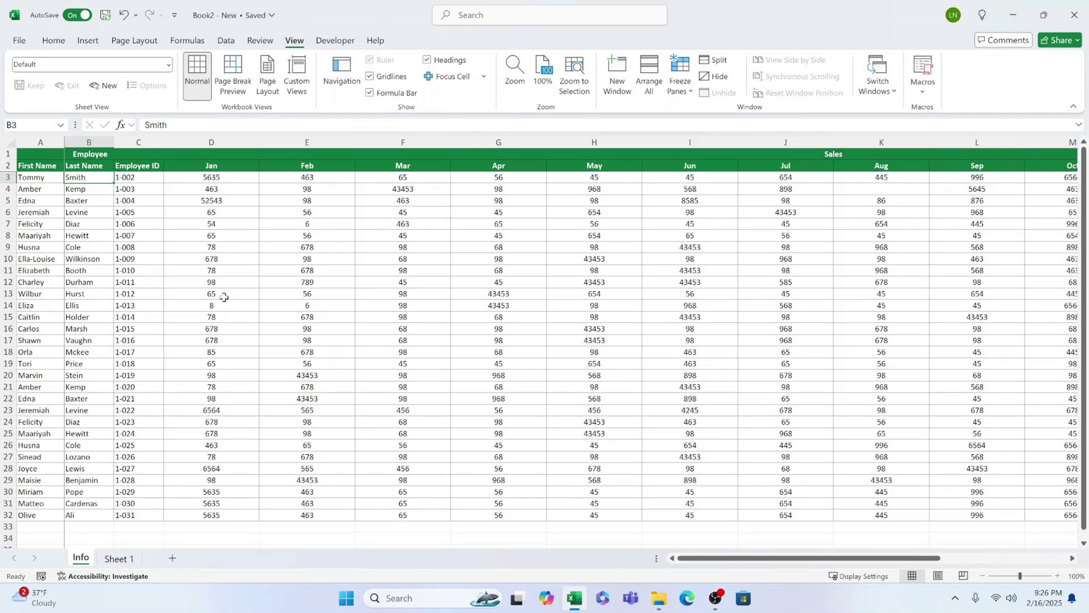
{"action": "scroll", "coordinate": [641, 536], "scroll_direction": "down", "scroll_amount": 6}
{"action": "scroll", "coordinate": [641, 536], "scroll_direction": "right", "scroll_amount": 4}
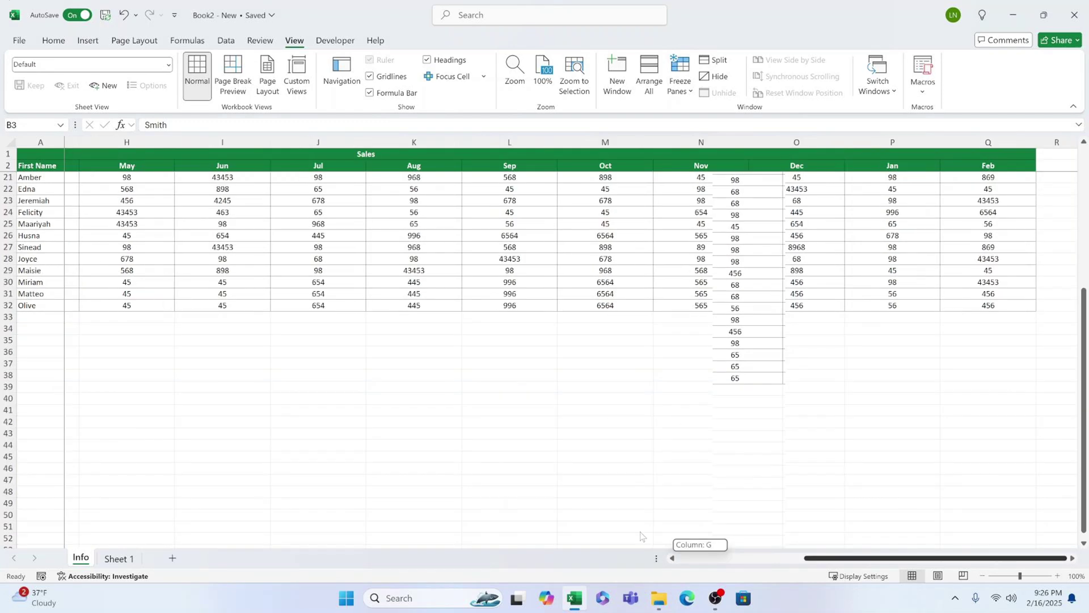
{"action": "scroll", "coordinate": [123, 258], "scroll_direction": "left", "scroll_amount": 4}
{"action": "scroll", "coordinate": [123, 258], "scroll_direction": "down", "scroll_amount": 5}
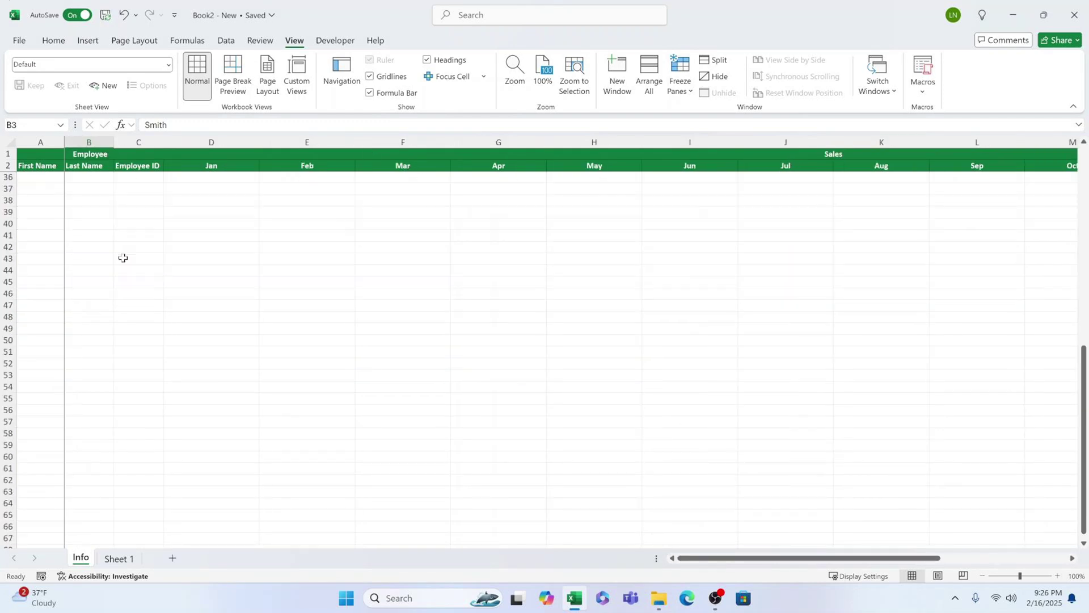
{"action": "scroll", "coordinate": [123, 258], "scroll_direction": "up", "scroll_amount": 11}
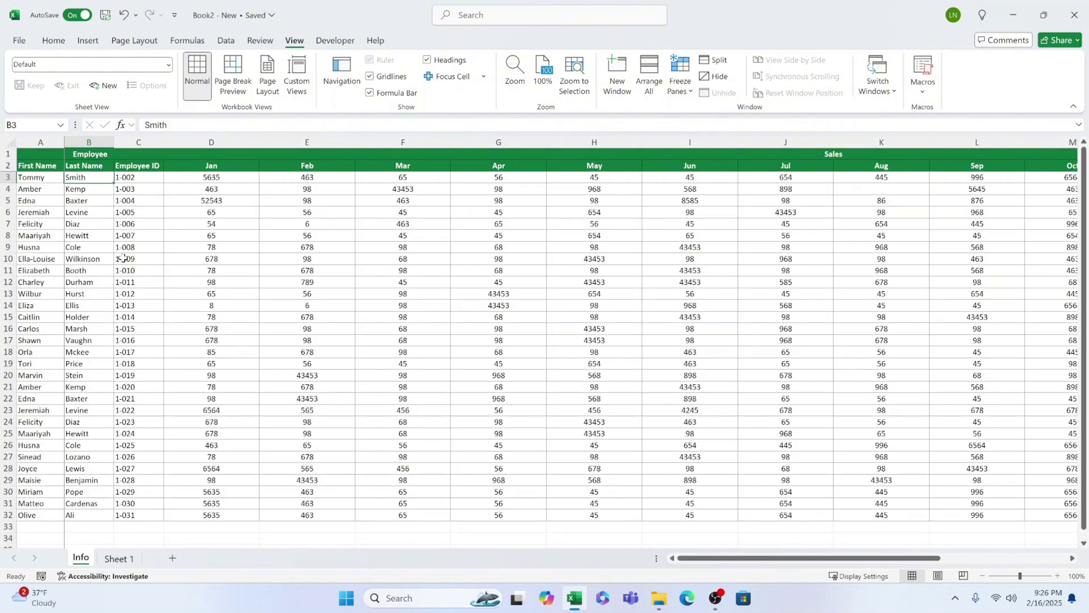